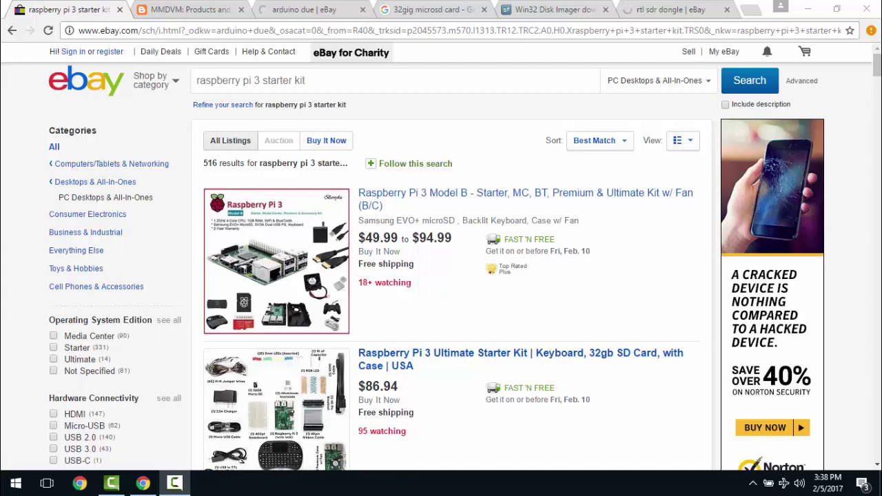
Review the open web pages for the microSD card, Arduino Due, MMDVM board pricing, RTL-SDR dongle and Win32 Disk Imager
left_click(437, 11)
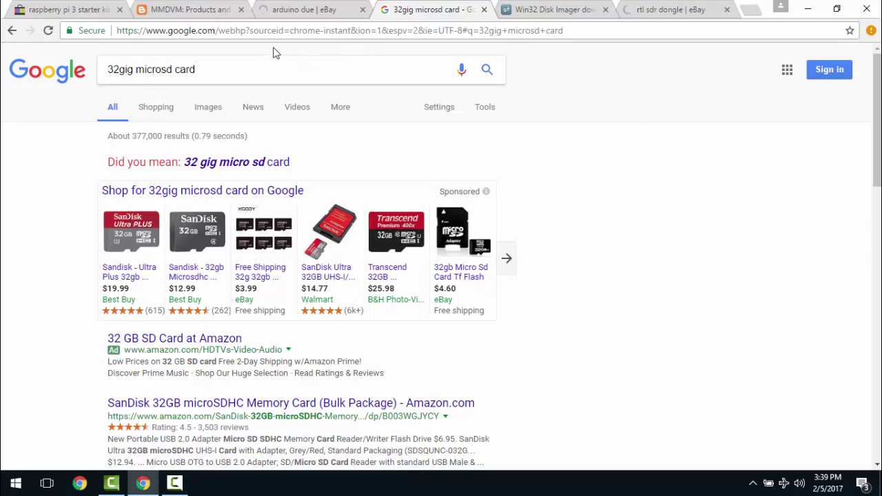
left_click(298, 17)
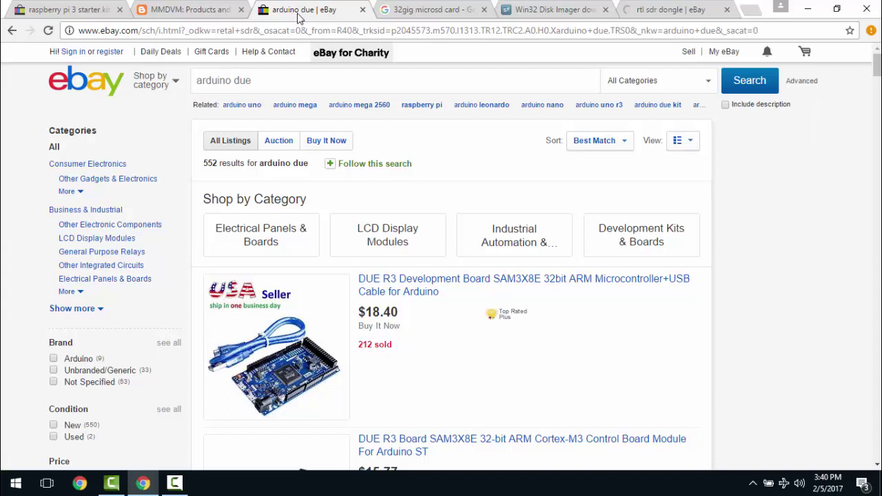
left_click(182, 16)
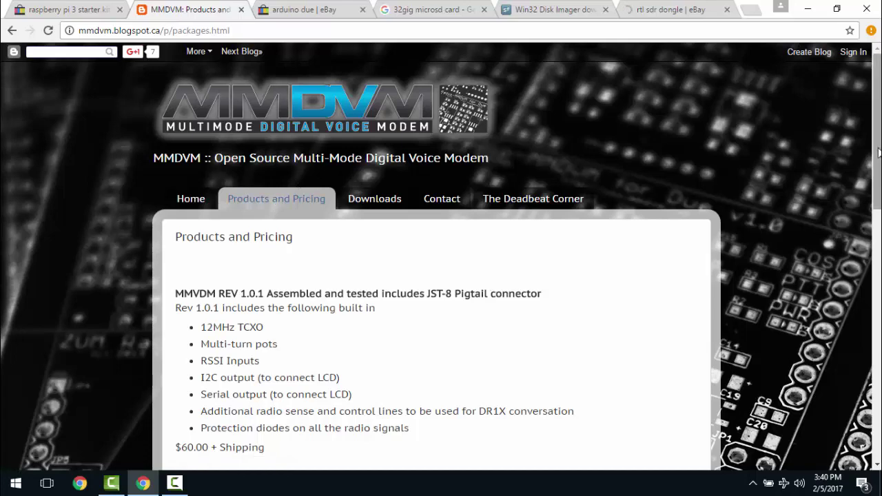
left_click_drag(878, 152, 879, 212)
scroll(879, 211, "down", 2)
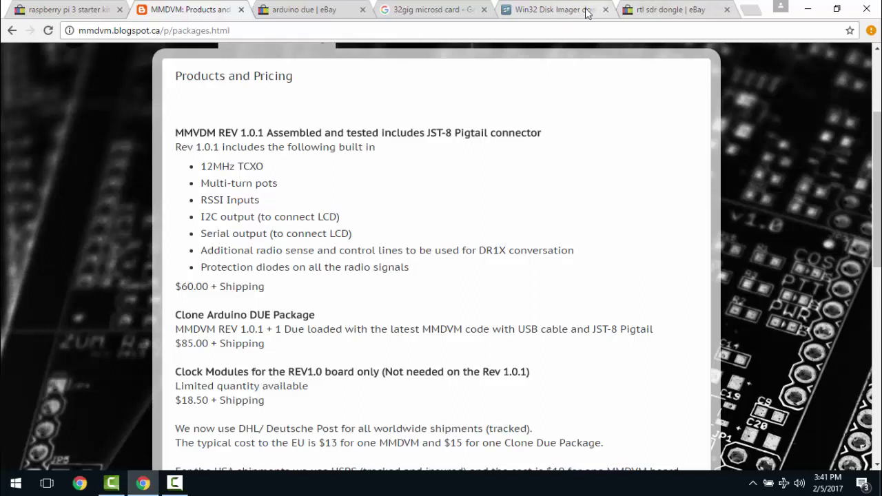
left_click(672, 13)
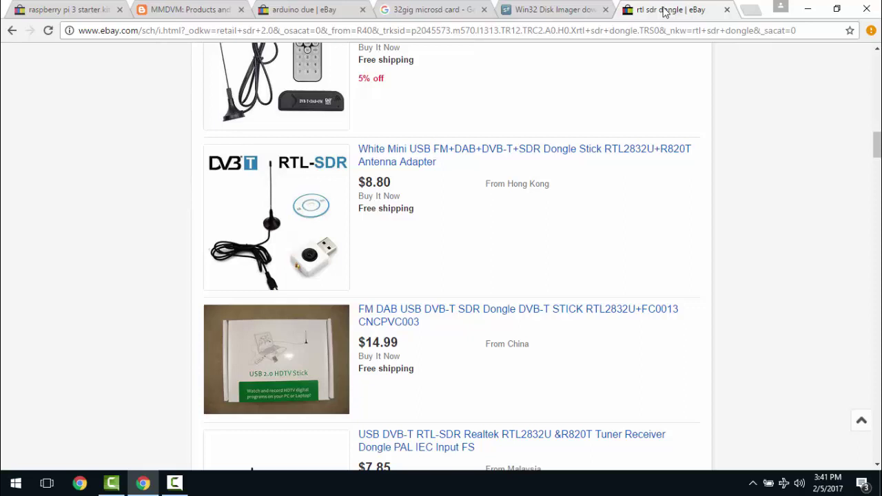
left_click(550, 11)
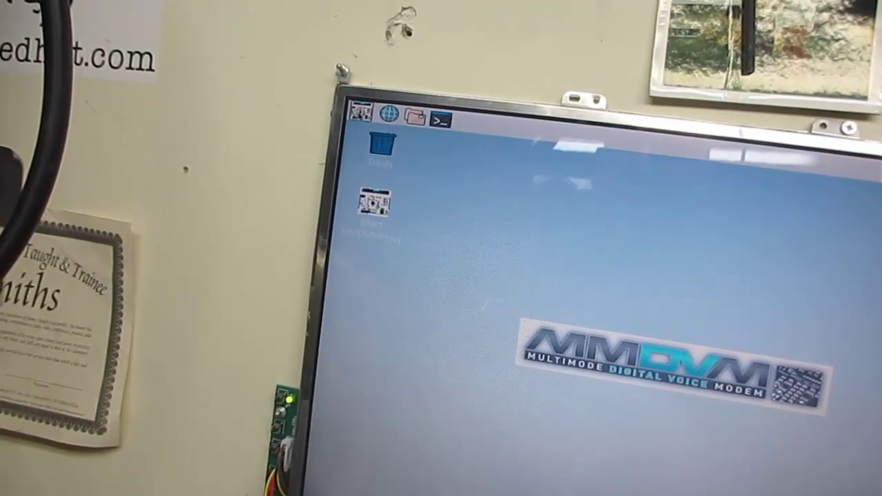
Examine the Raspberry Pi desktop's application categories, including ZUMmmdvm, Browser, md380 tools, Raspberry pi Utilities and Control Panel
left_click(360, 113)
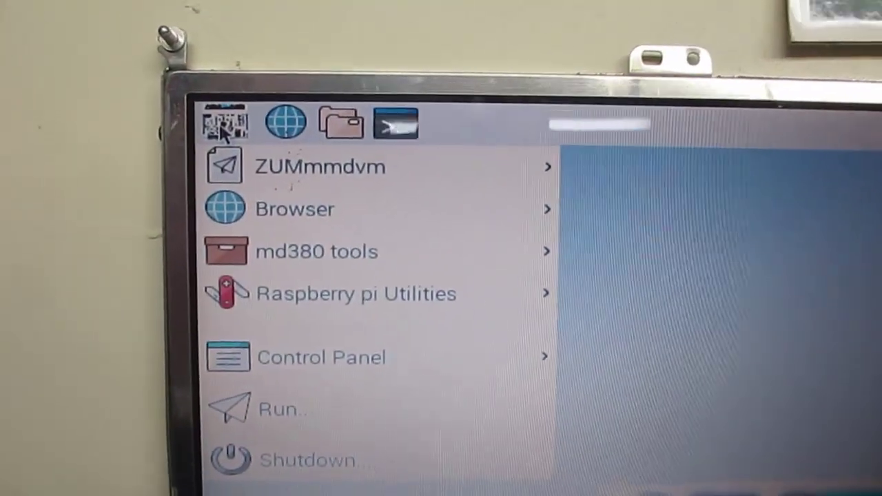
mouse_move(242, 152)
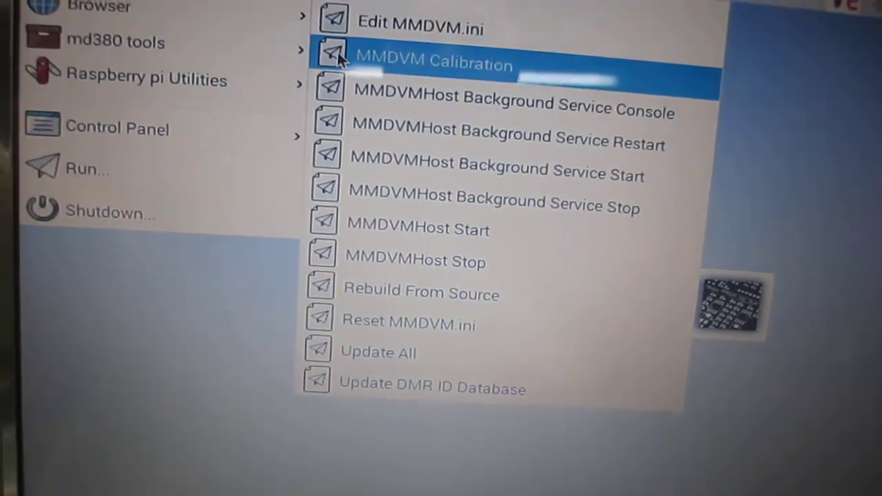
mouse_move(238, 17)
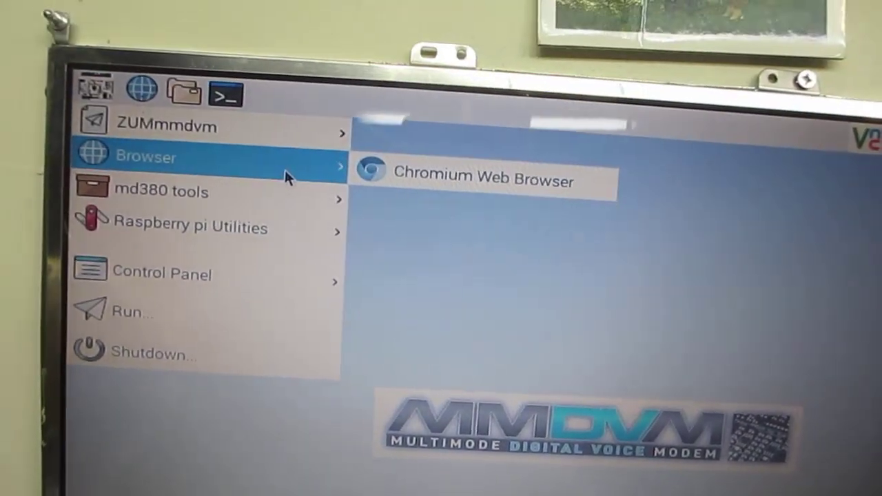
mouse_move(286, 192)
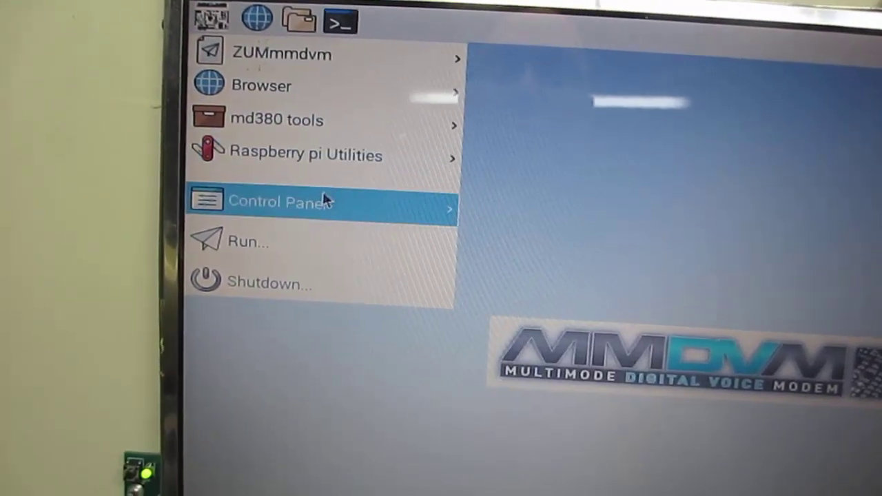
mouse_move(292, 238)
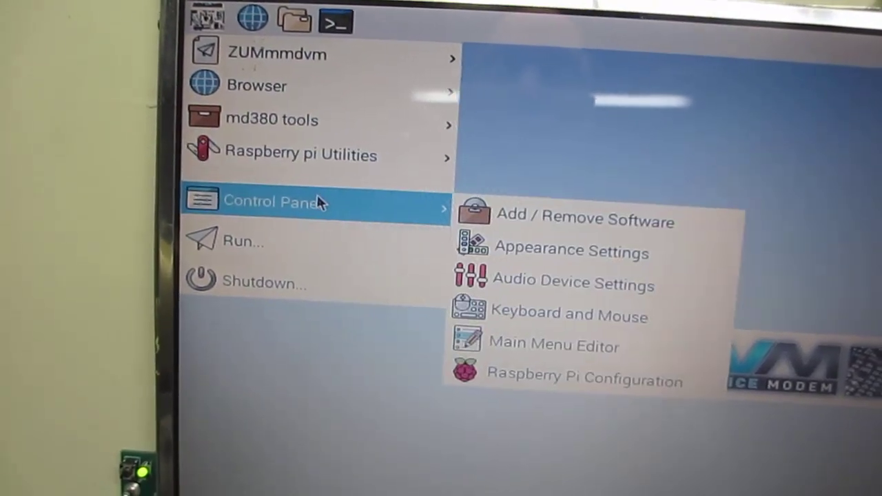
mouse_move(317, 156)
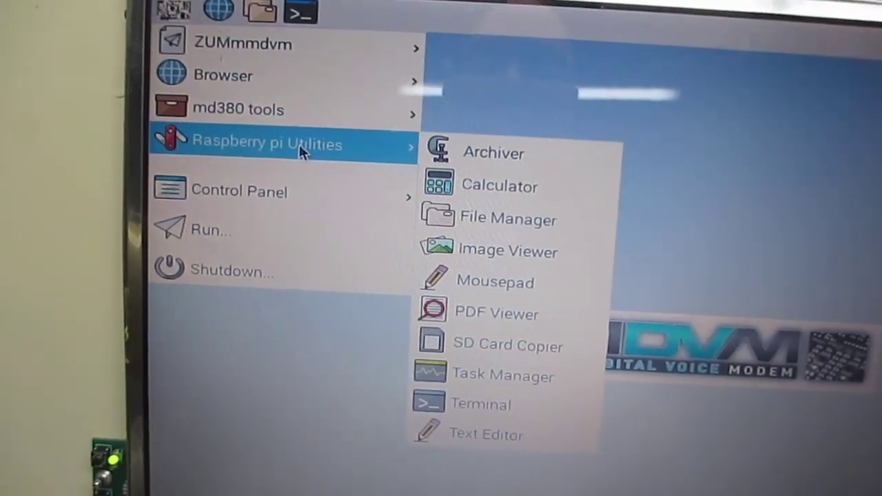
mouse_move(298, 118)
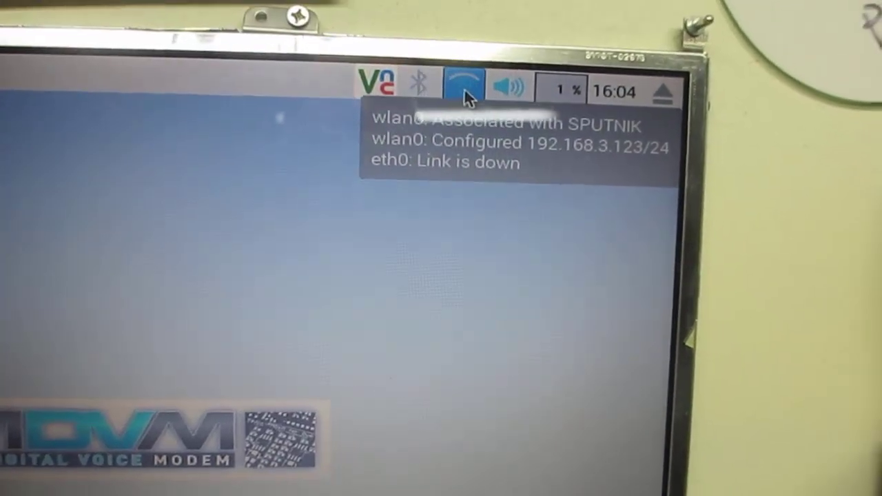
Check the Raspberry Pi's available Wi-Fi networks and the status of its VNC Server
left_click(465, 88)
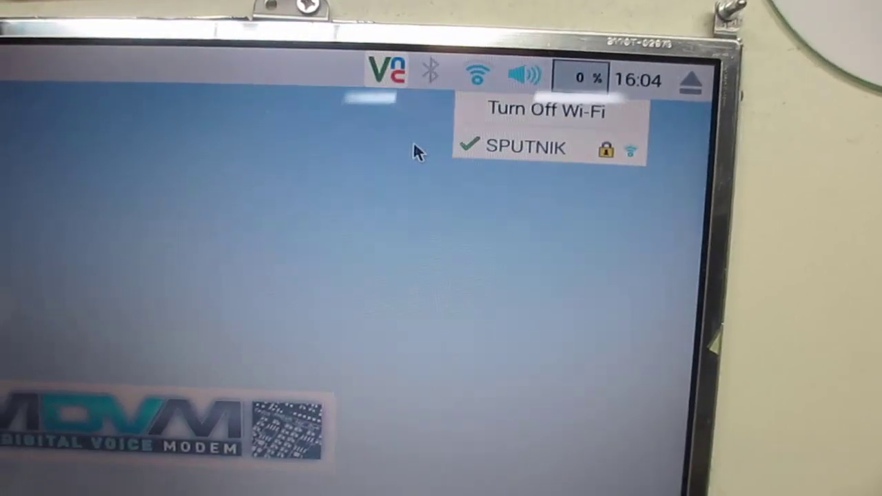
left_click(409, 53)
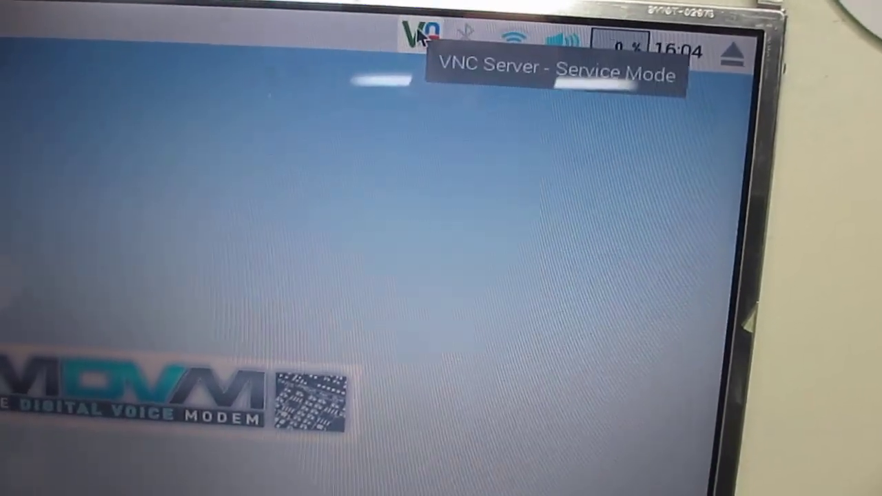
left_click(418, 33)
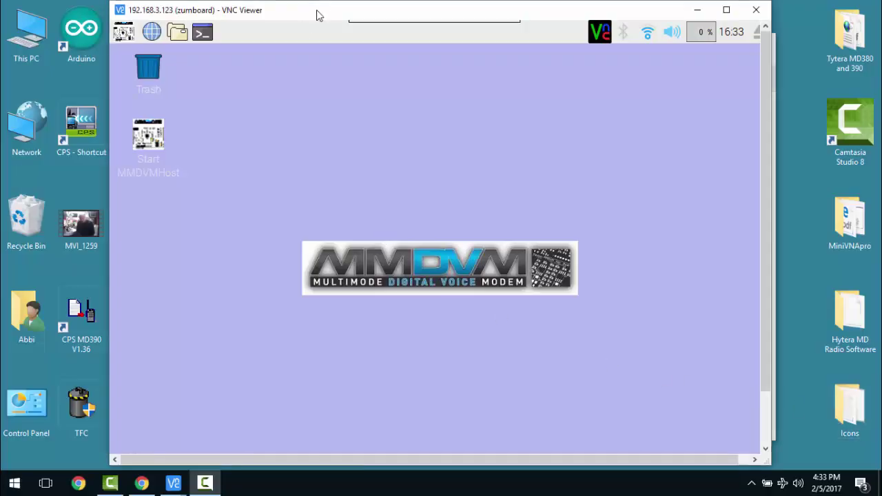
Uncover the VNC Viewer connection window to inspect the Raspberry Pi's address, and bring the zumboard remote session back into full view
left_click_drag(316, 15, 351, 258)
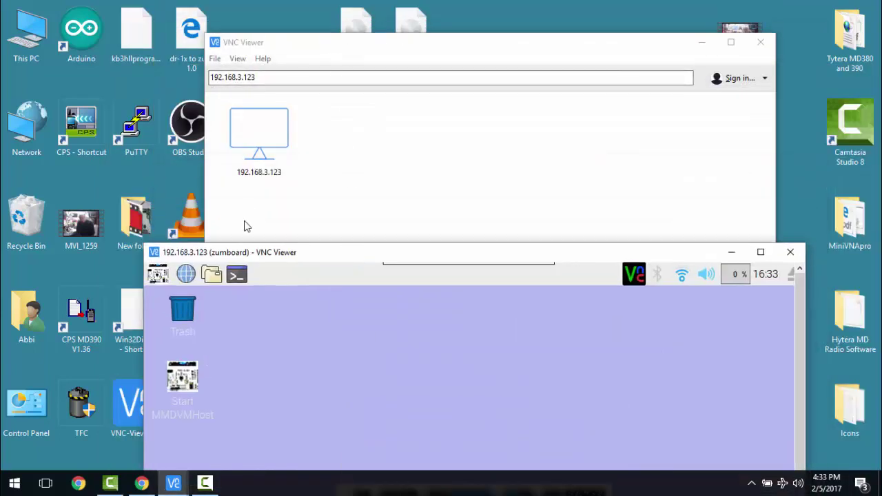
left_click_drag(265, 258, 364, 266)
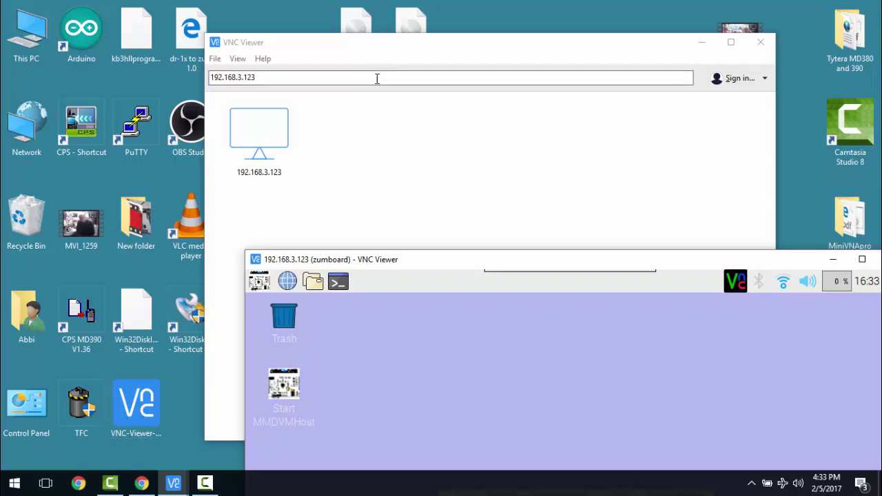
left_click(270, 78)
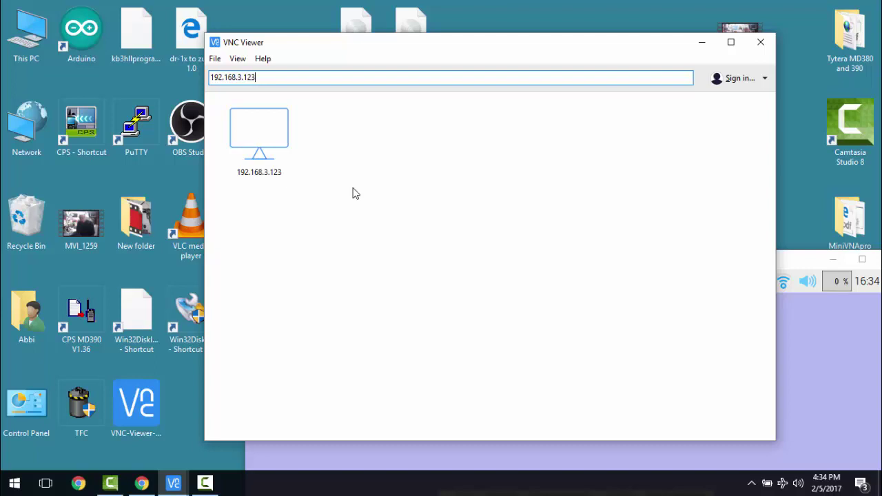
left_click(789, 265)
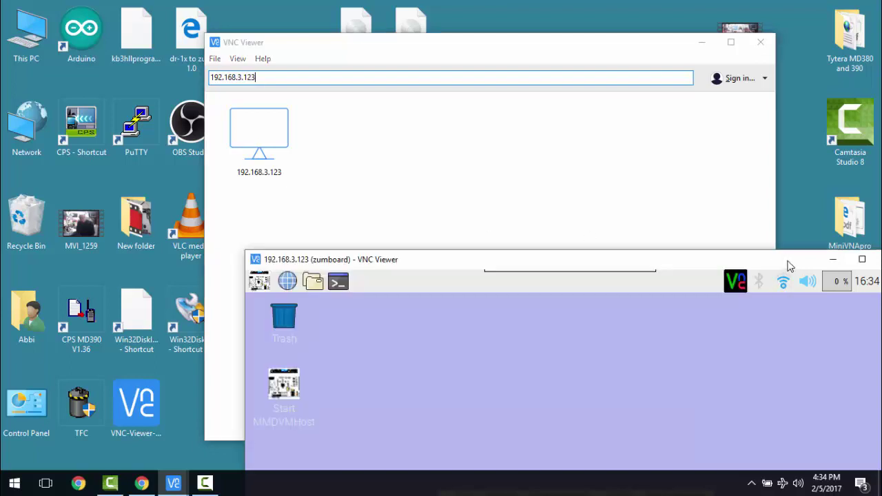
left_click_drag(789, 265, 680, 16)
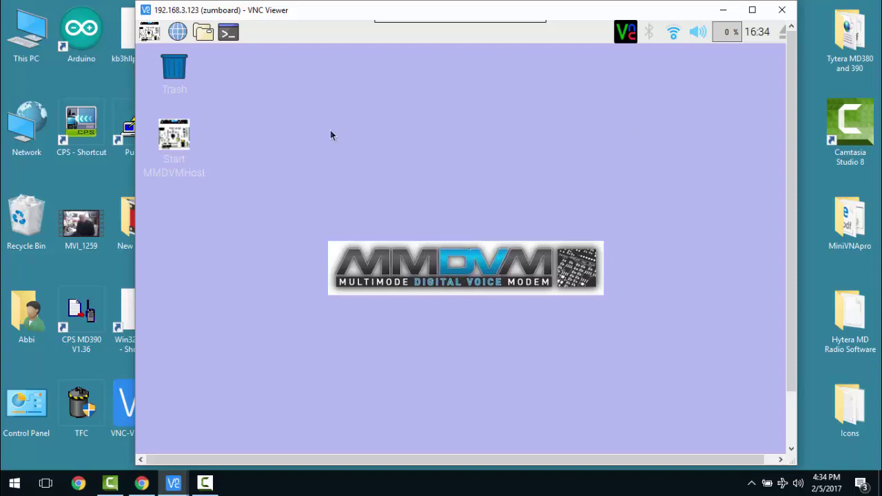
Open Raspberry Pi Configuration and review its system, interface and localisation settings
left_click(149, 32)
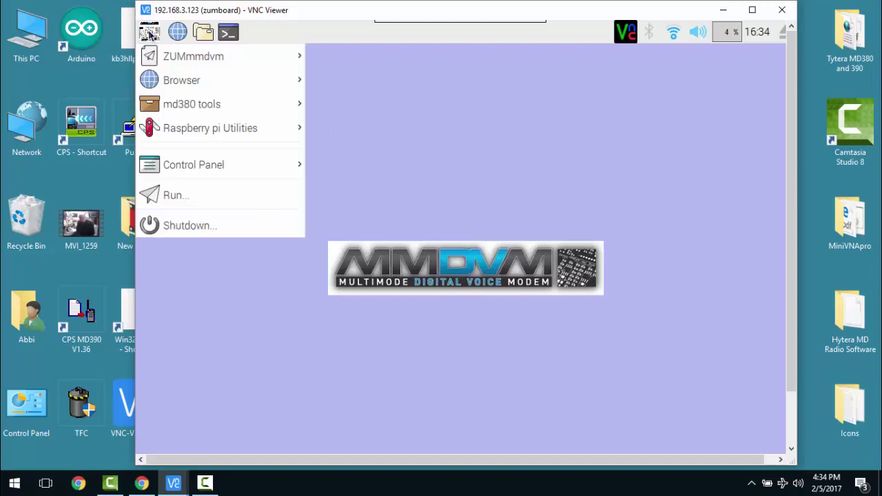
mouse_move(200, 163)
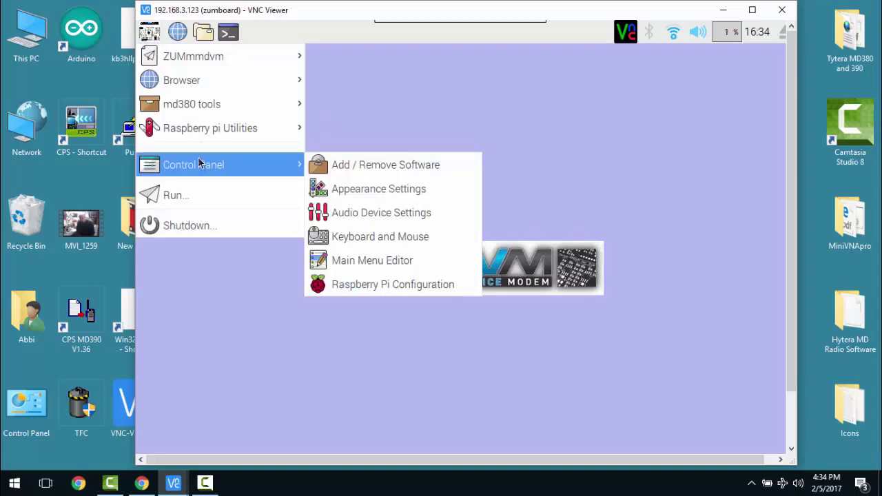
left_click(363, 286)
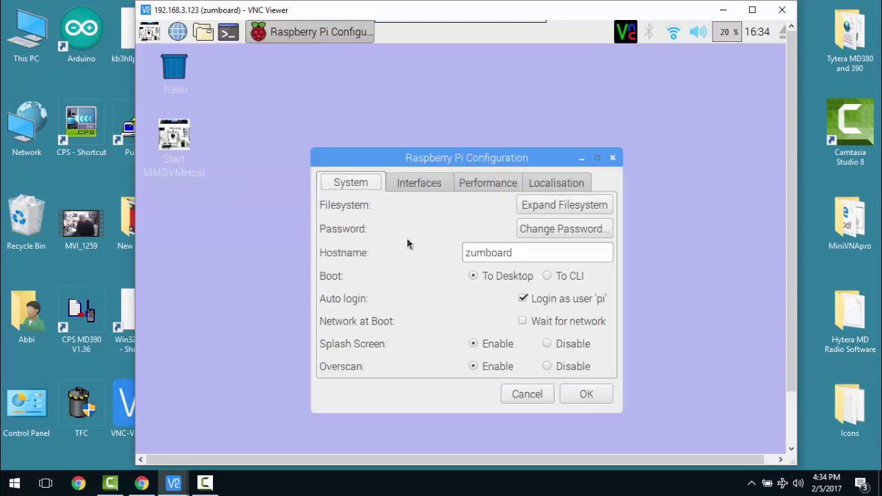
left_click(423, 183)
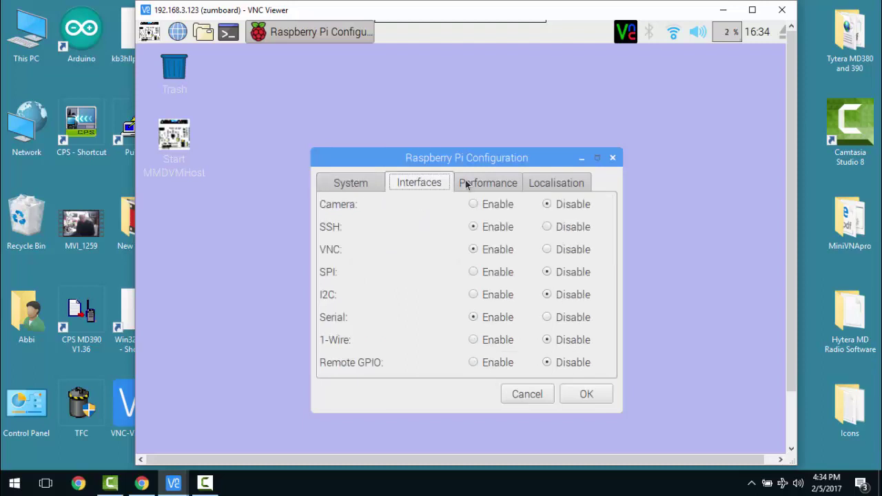
left_click(508, 185)
left_click(540, 185)
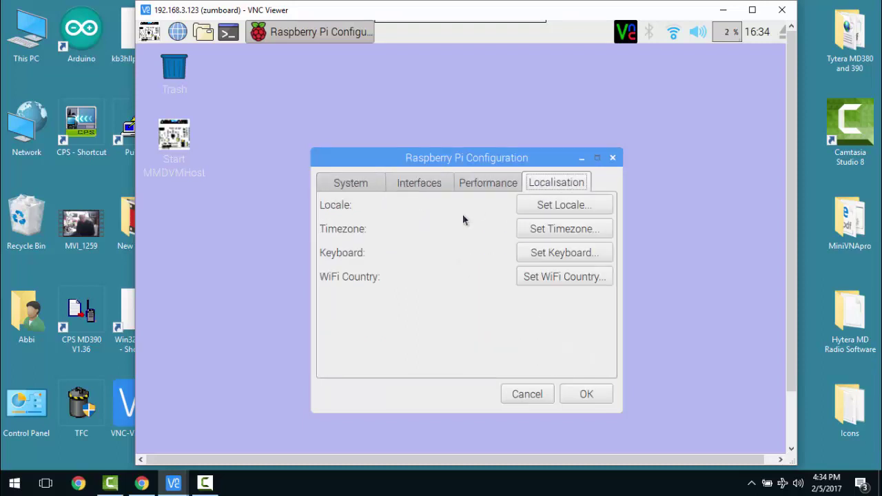
Inspect the locale's language, country and character set without changing them, and close Raspberry Pi Configuration
left_click(576, 206)
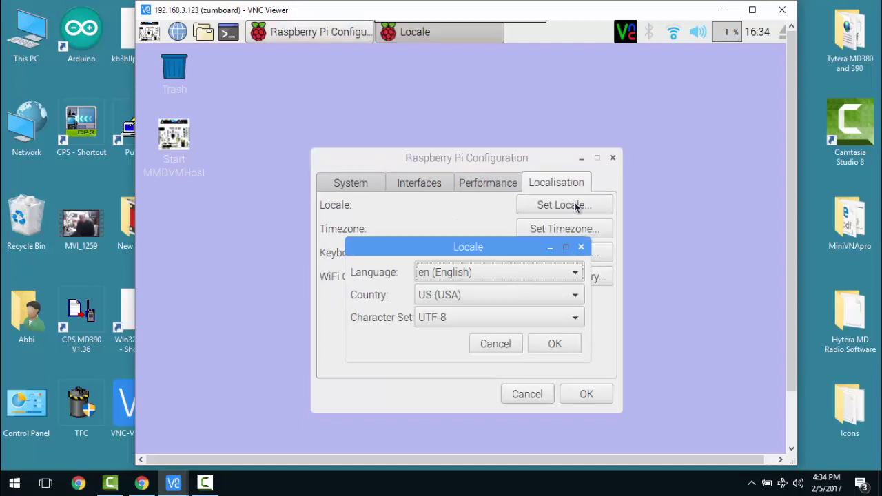
left_click(497, 344)
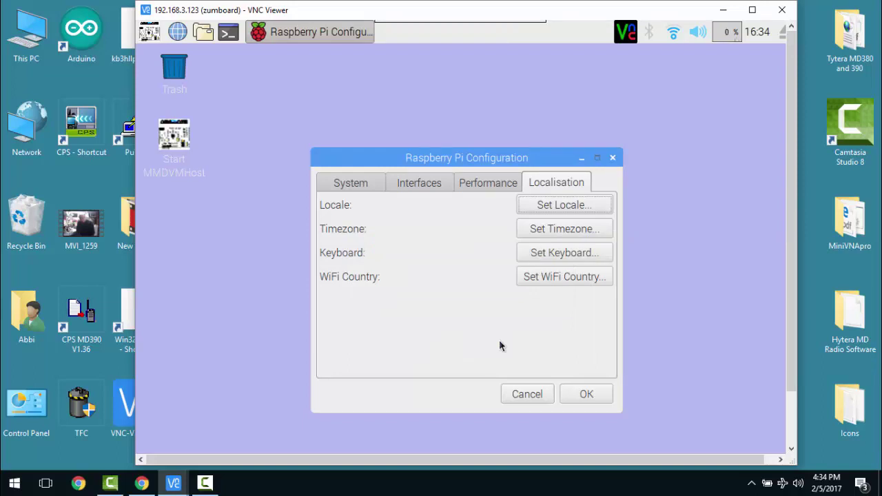
left_click(606, 394)
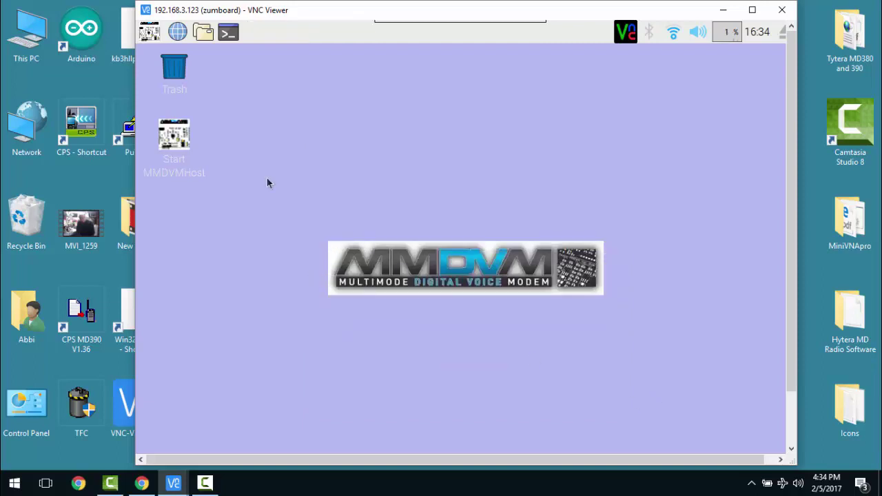
Run Update All from the ZUMmmdvm tools on the Raspberry Pi
left_click(144, 38)
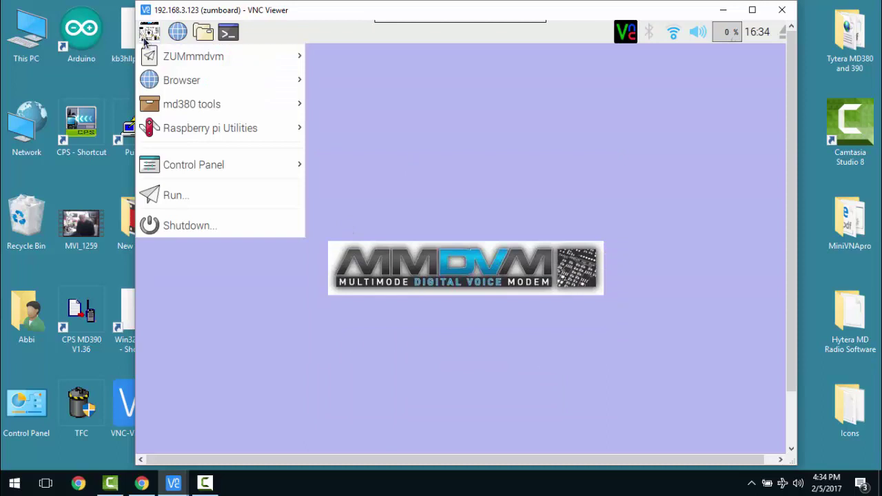
mouse_move(197, 61)
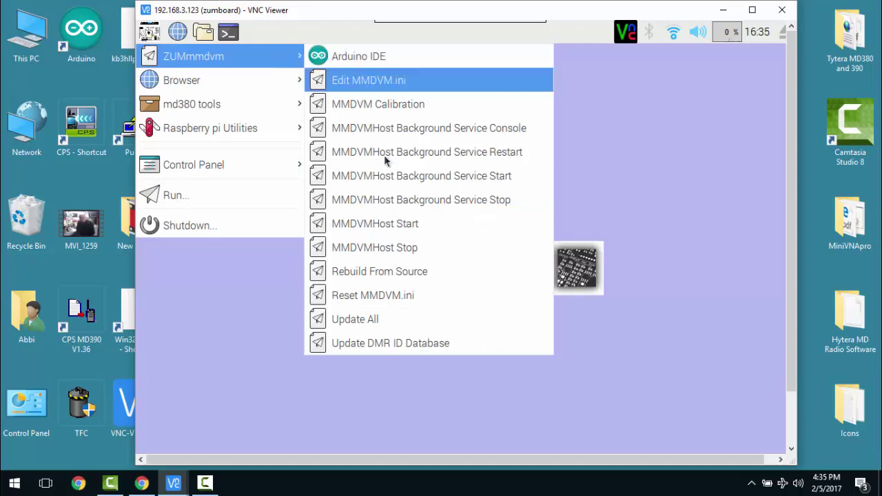
left_click(360, 319)
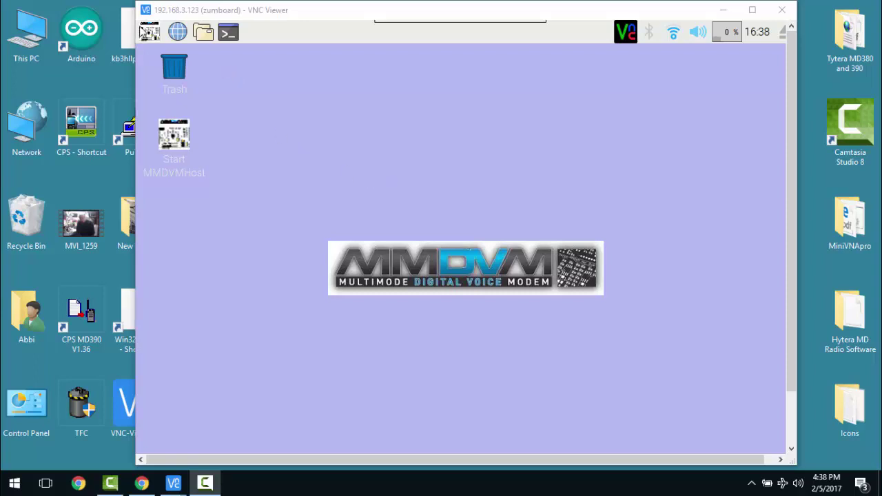
Launch the Arduino IDE from the ZUMmmdvm tools and reposition its window so it fits fully within the remote view
left_click(149, 34)
mouse_move(164, 56)
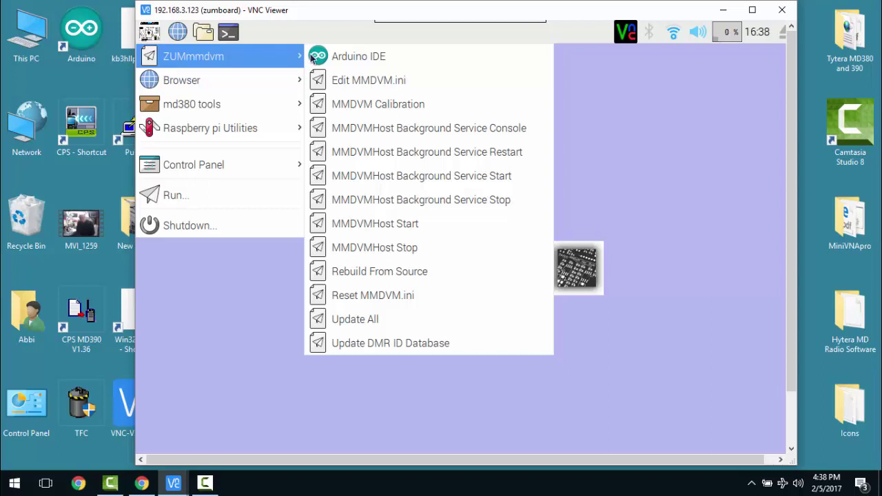
left_click(360, 58)
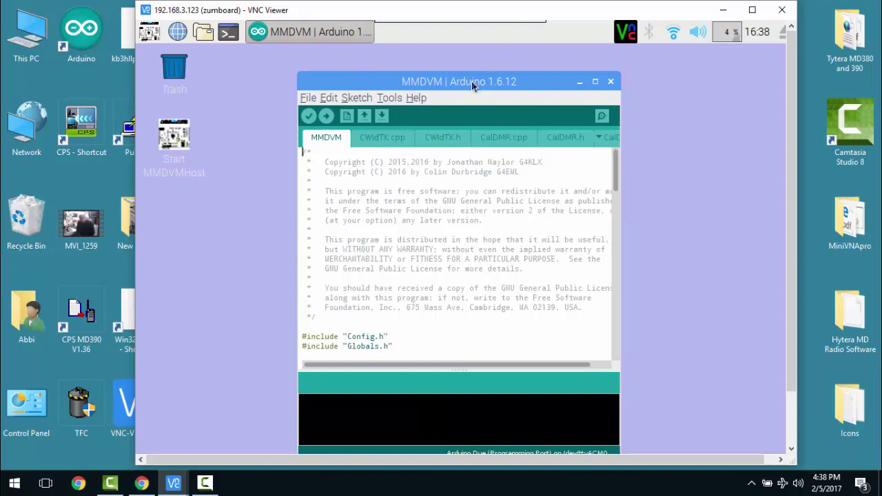
left_click_drag(470, 82, 464, 66)
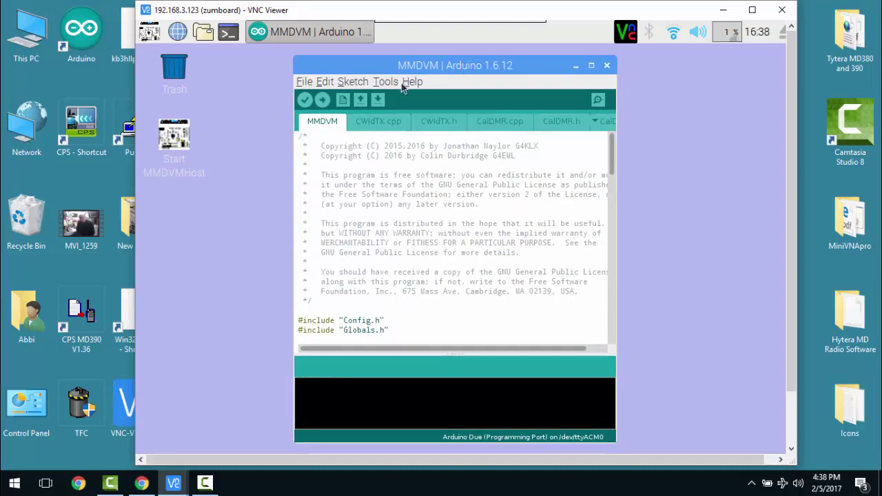
Review the compile and upload commands for the MMDVM sketch, and close the Arduino IDE
left_click(353, 82)
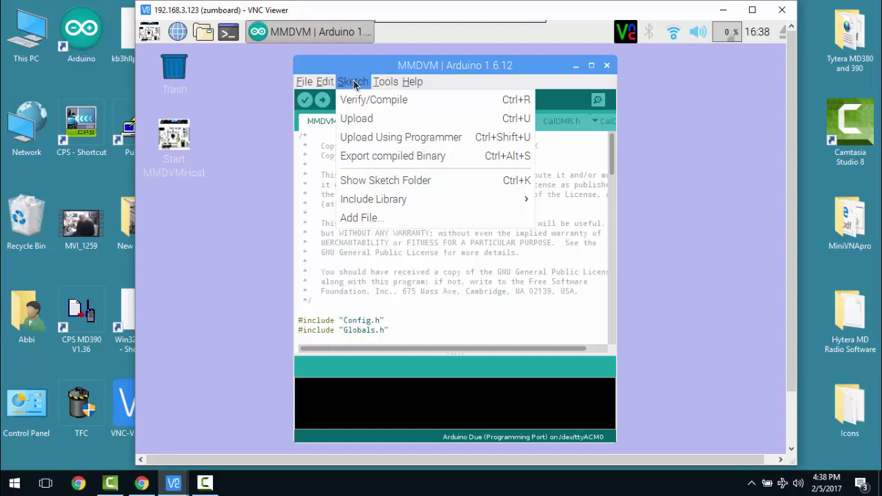
left_click(442, 64)
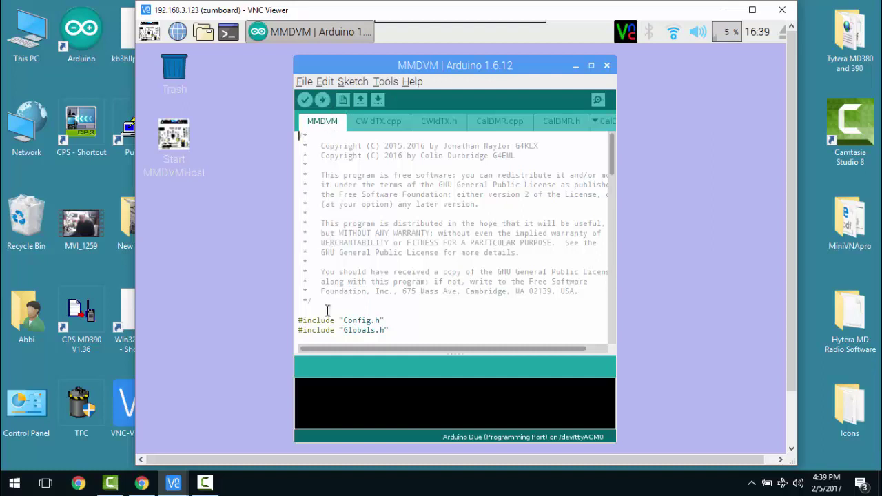
left_click(330, 386)
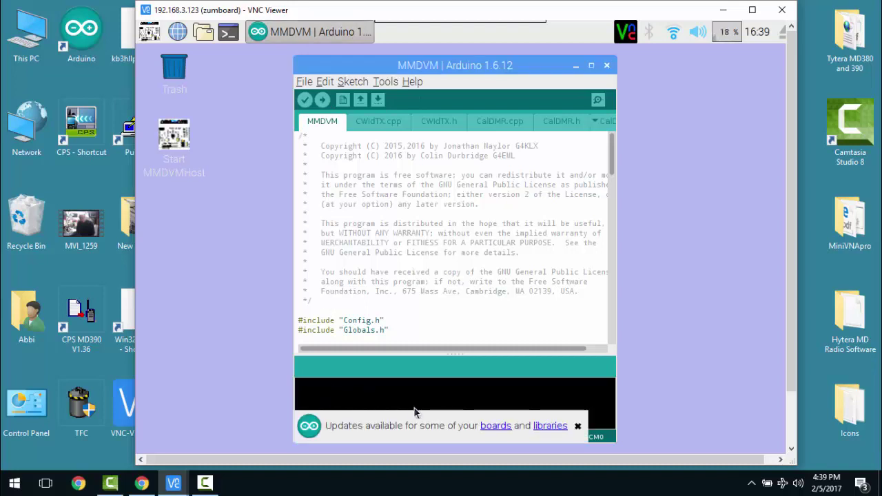
left_click(577, 426)
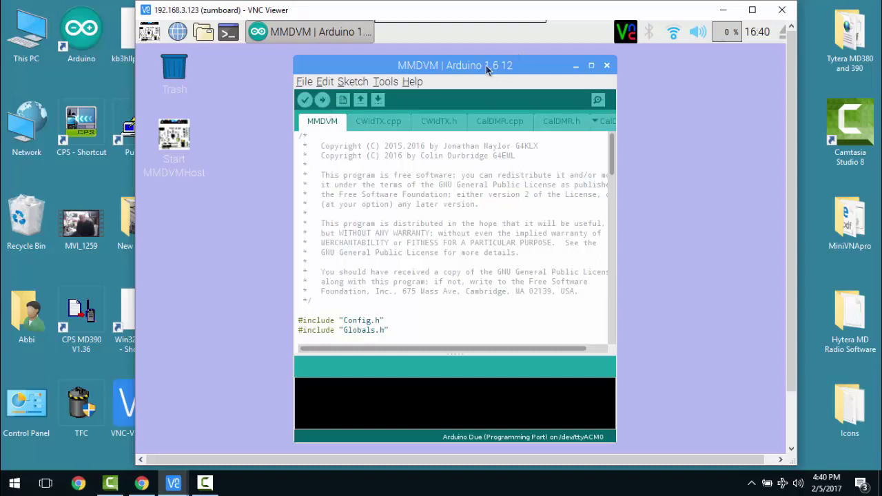
left_click_drag(506, 69, 492, 66)
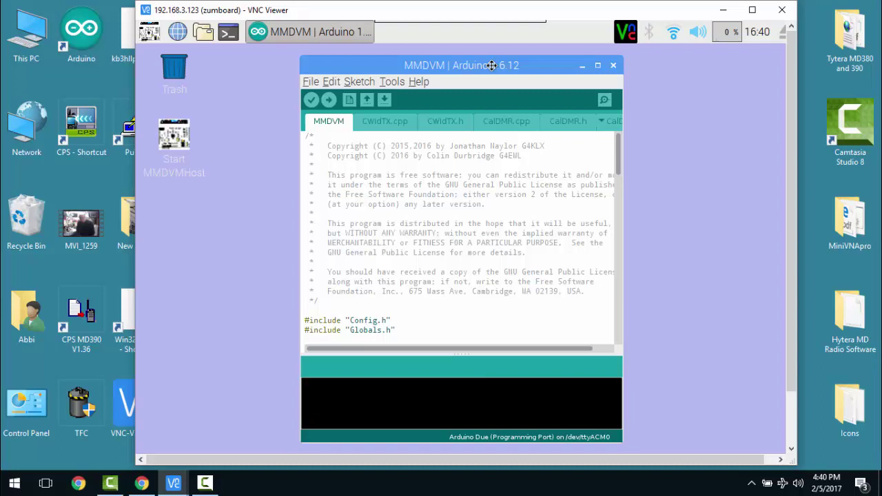
left_click(615, 67)
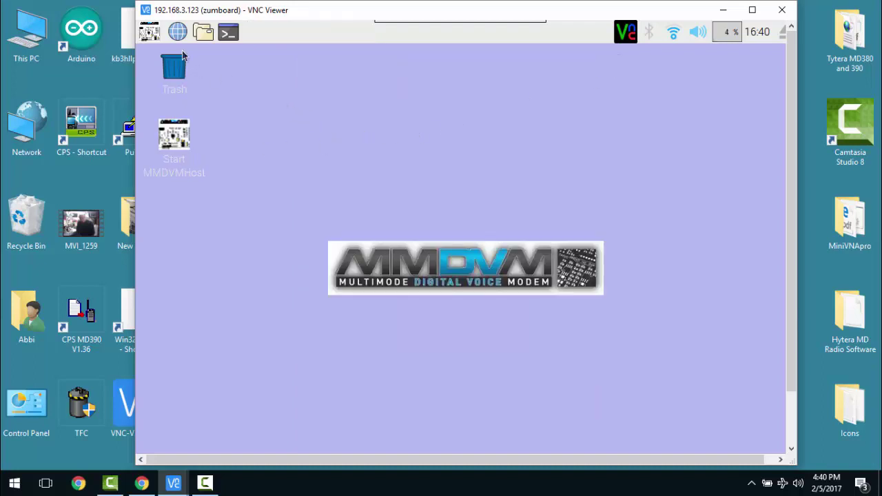
Open MMDVM.ini from the ZUMmmdvm tools and inspect its callsign, RX frequency and TX frequency entries
left_click(150, 32)
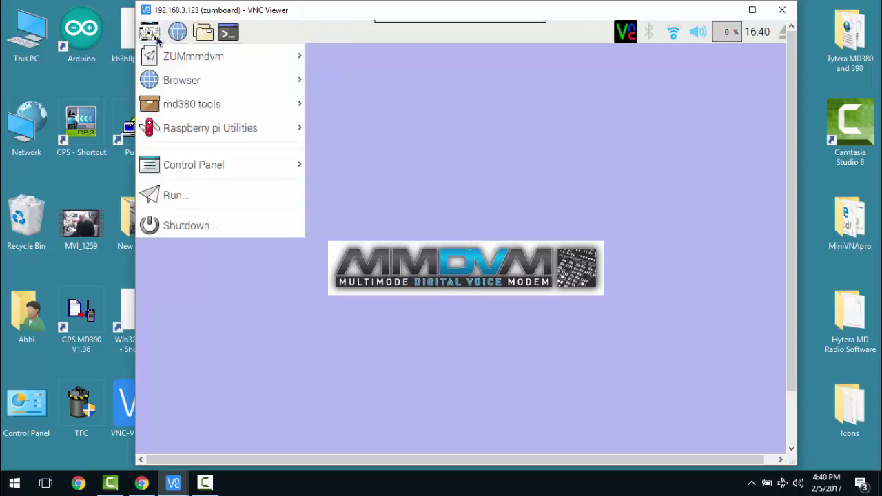
mouse_move(173, 56)
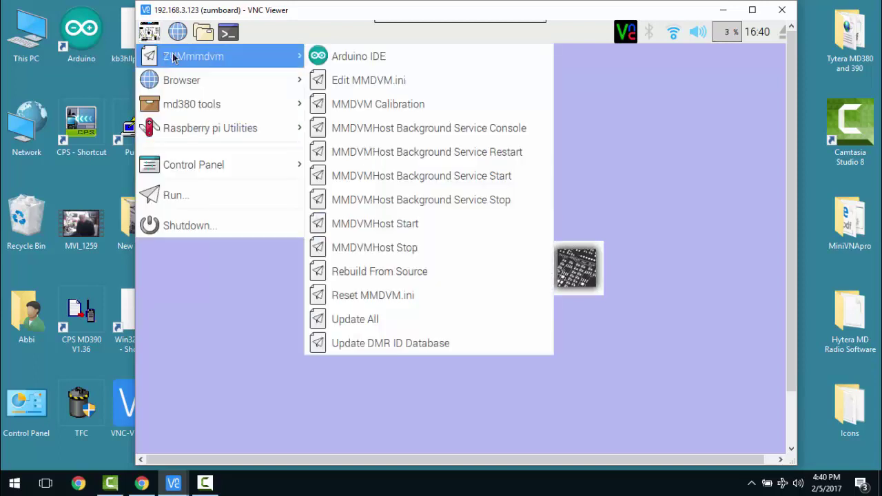
left_click(366, 81)
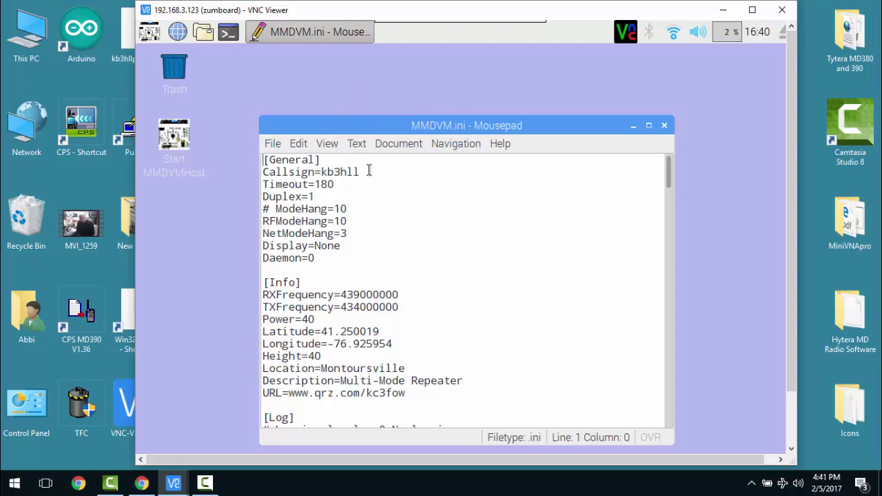
left_click_drag(360, 172, 321, 168)
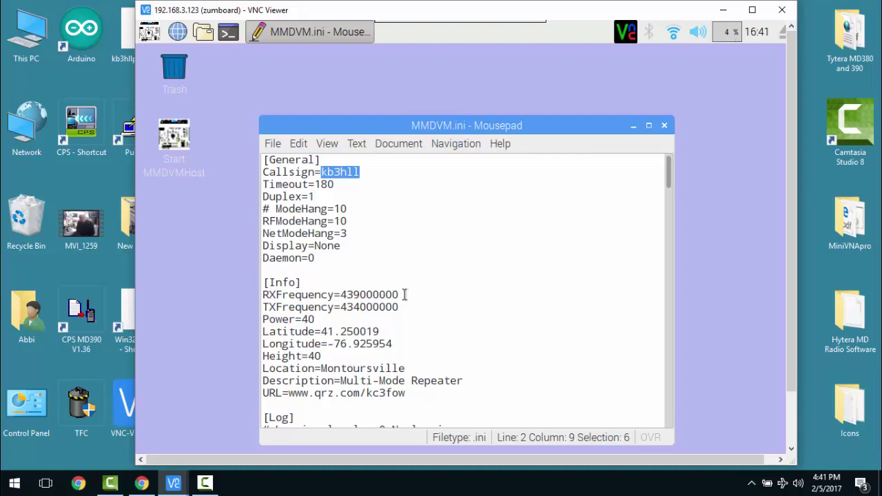
left_click_drag(406, 294, 340, 295)
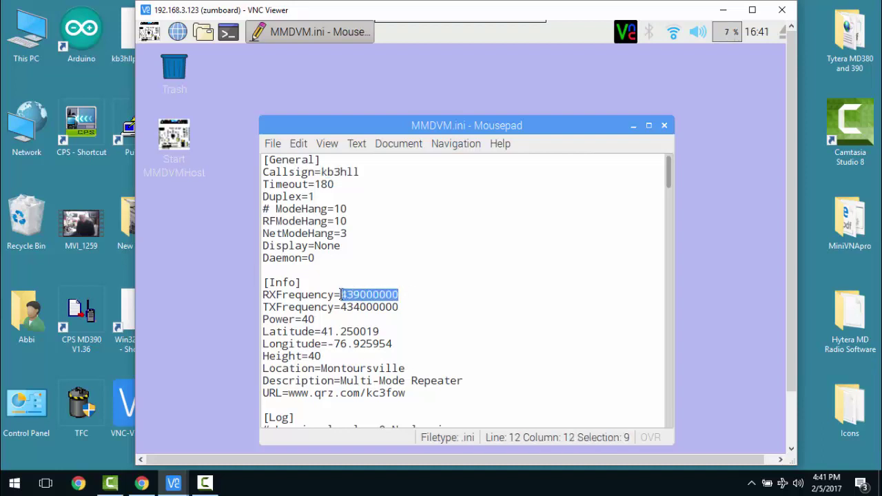
left_click_drag(399, 307, 370, 307)
left_click(412, 307)
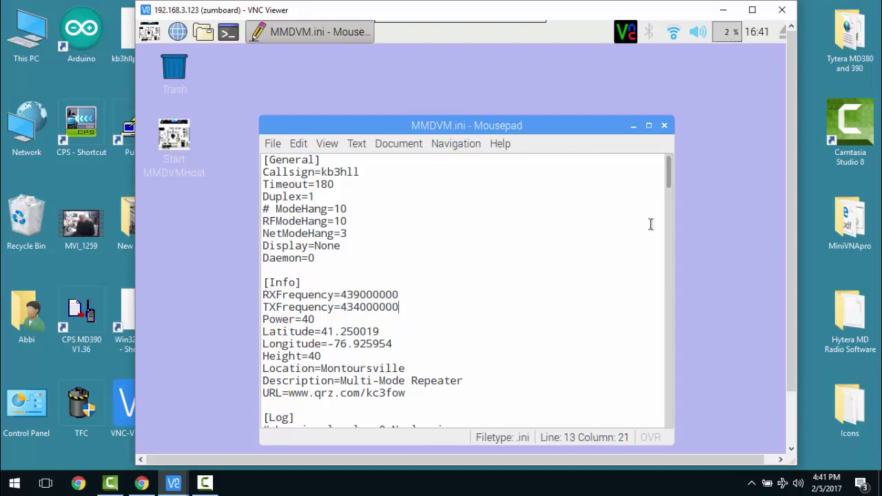
Review the Info, Log and remaining sections of MMDVM.ini through to the Nextion display settings, and close the file unchanged
left_click_drag(666, 183, 664, 216)
left_click_drag(665, 213, 667, 205)
left_click(325, 216)
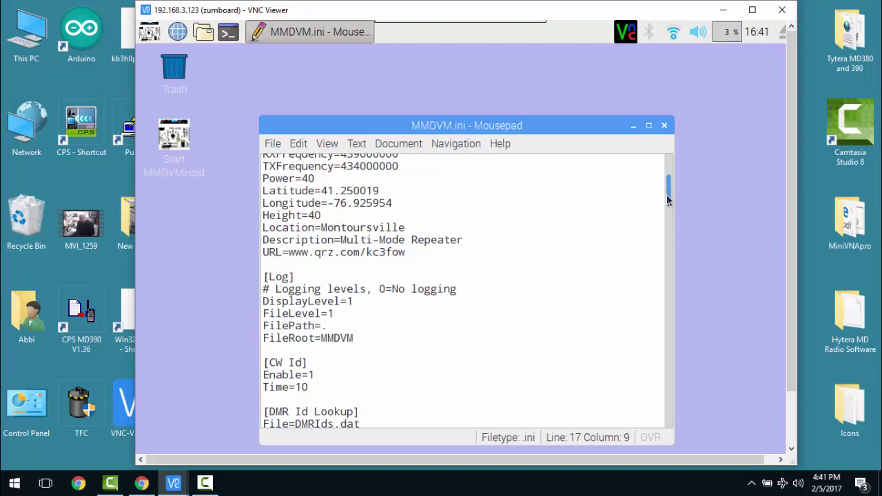
left_click_drag(667, 194, 664, 193)
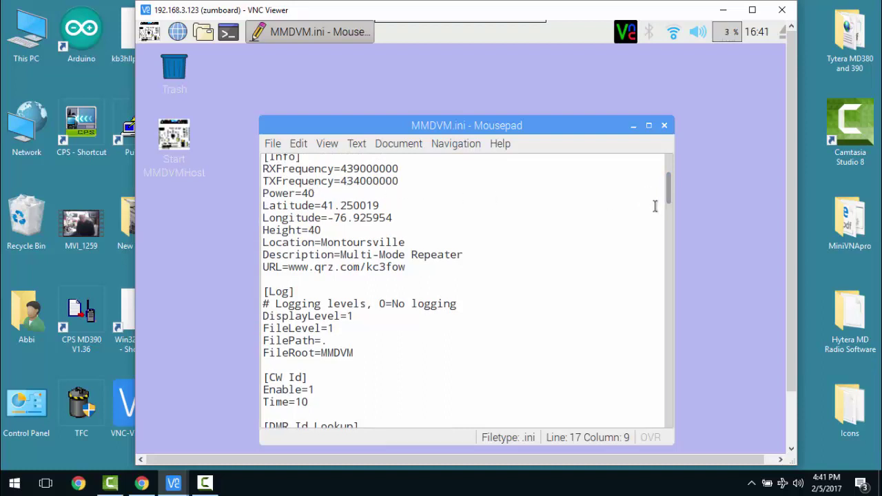
left_click_drag(668, 193, 670, 413)
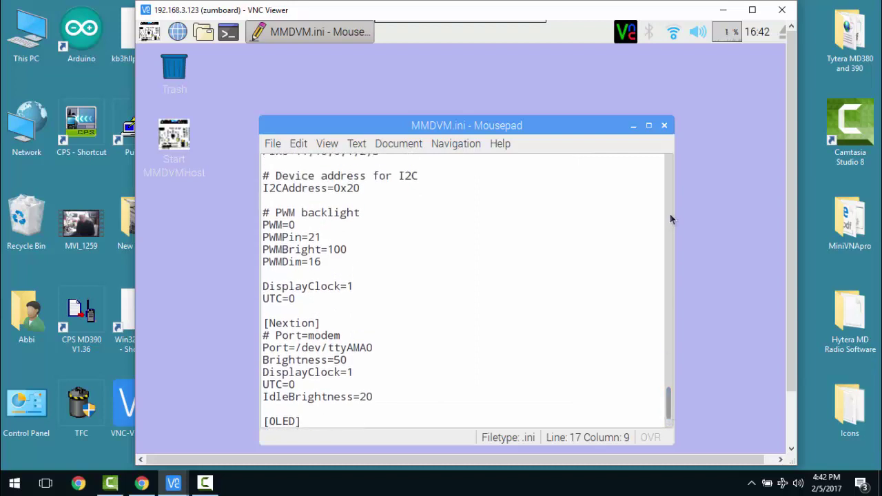
left_click(665, 125)
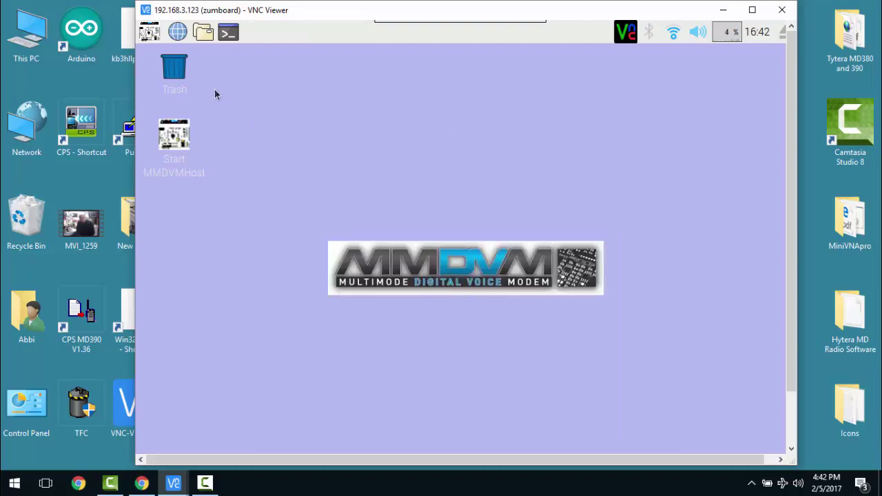
Try to run MMDVM Calibration from the ZUMmmdvm tools
left_click(150, 33)
mouse_move(167, 58)
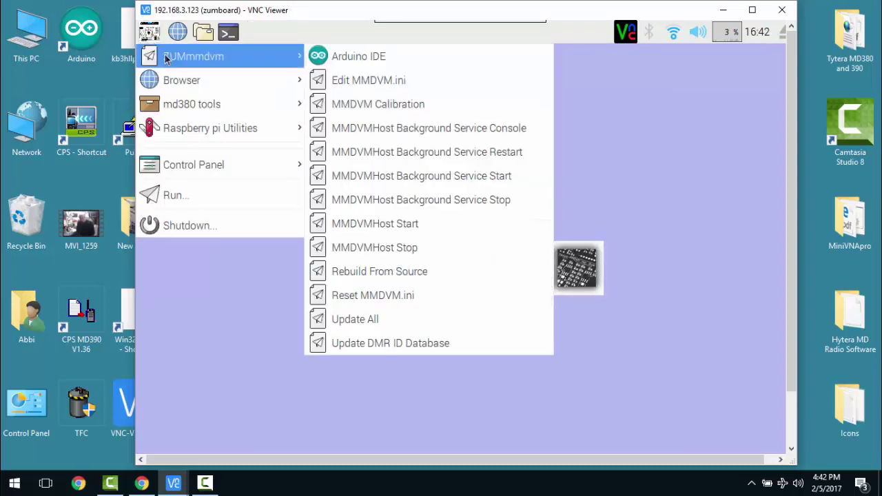
left_click(405, 107)
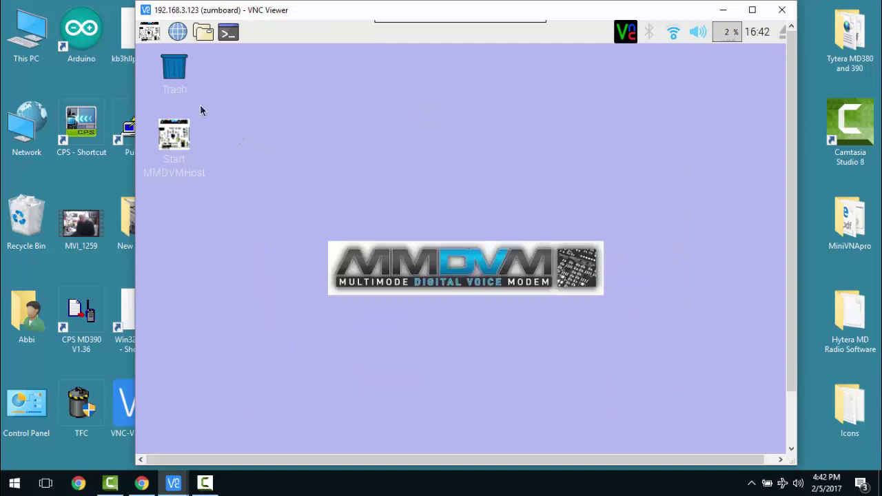
Stop both MMDVMHost and the MMDVMHost background service using the ZUMmmdvm tools
left_click(153, 37)
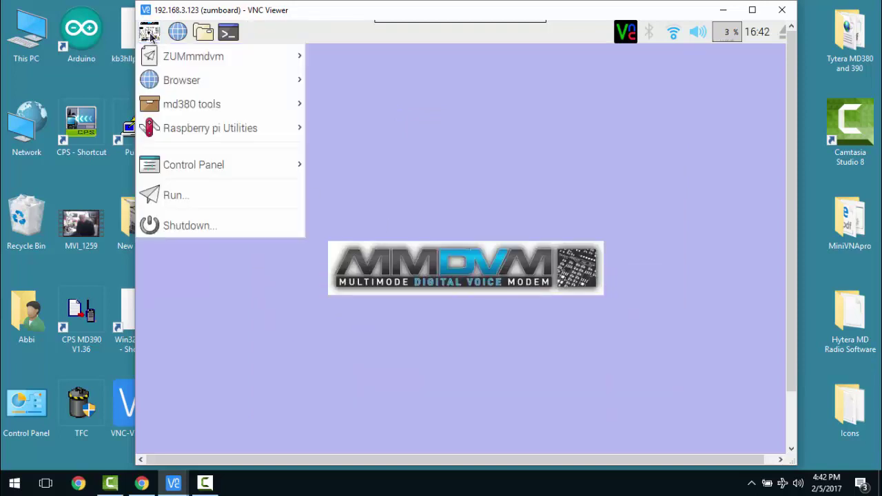
mouse_move(186, 57)
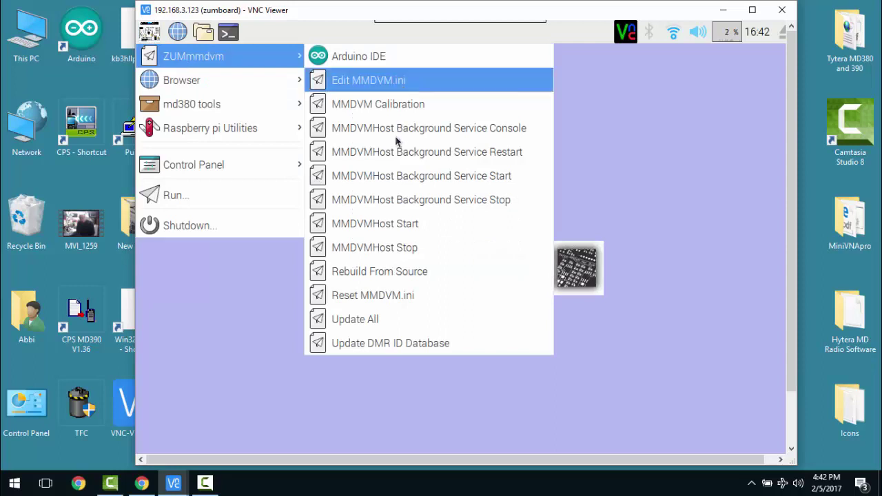
left_click(396, 248)
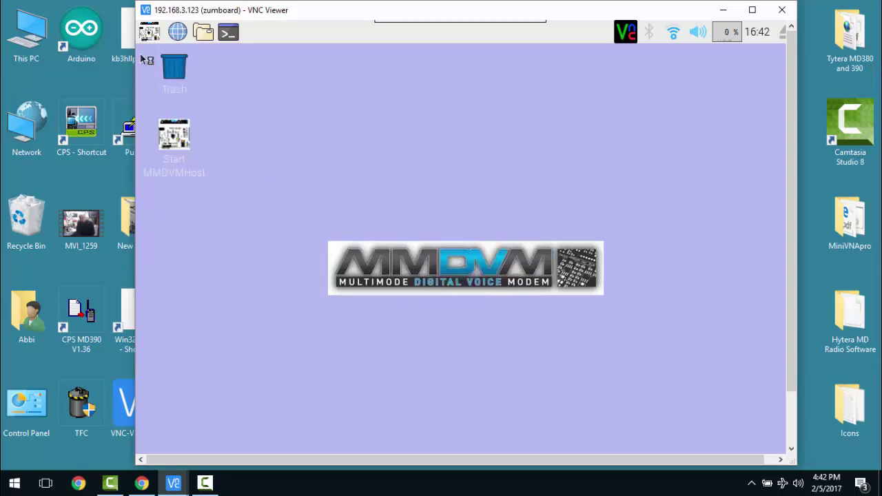
left_click(149, 30)
mouse_move(196, 62)
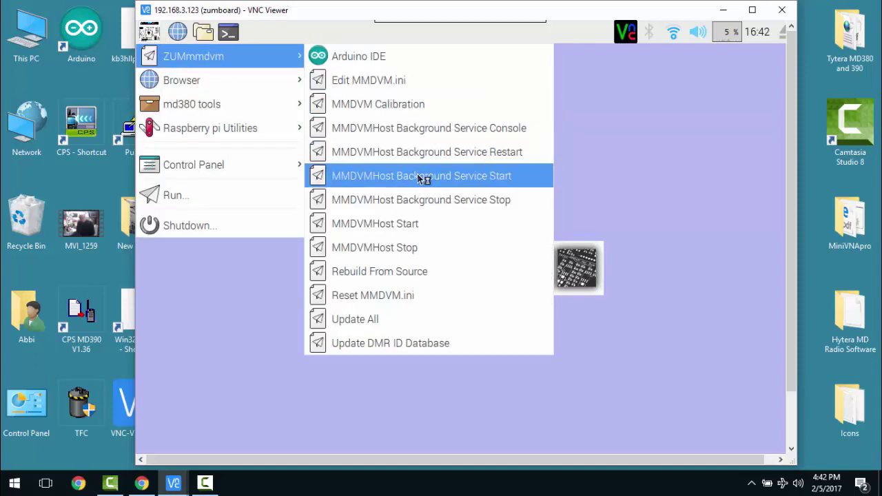
left_click(422, 199)
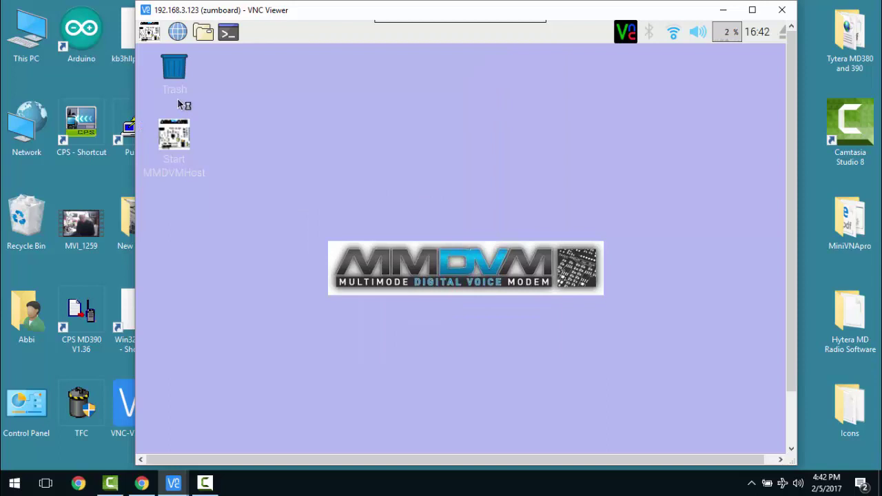
Run MMDVM Calibration from the ZUMmmdvm tools, review its list of calibration commands, and quit it
left_click(150, 32)
mouse_move(158, 55)
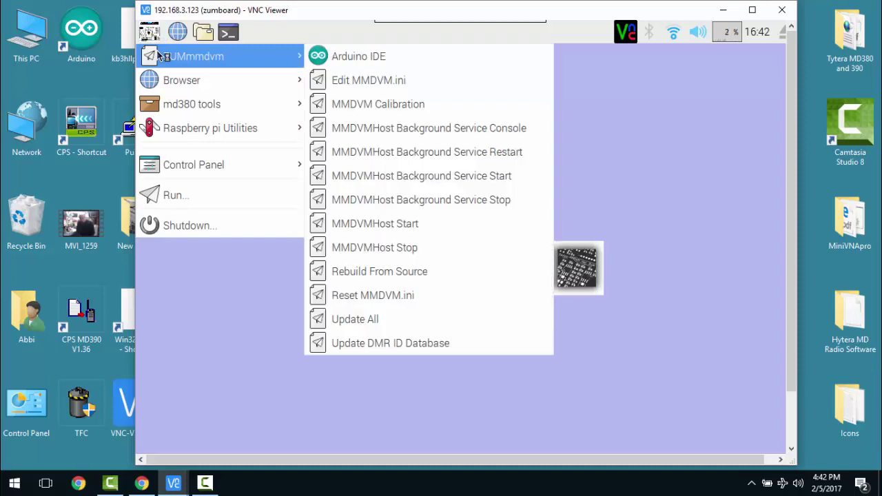
left_click(384, 105)
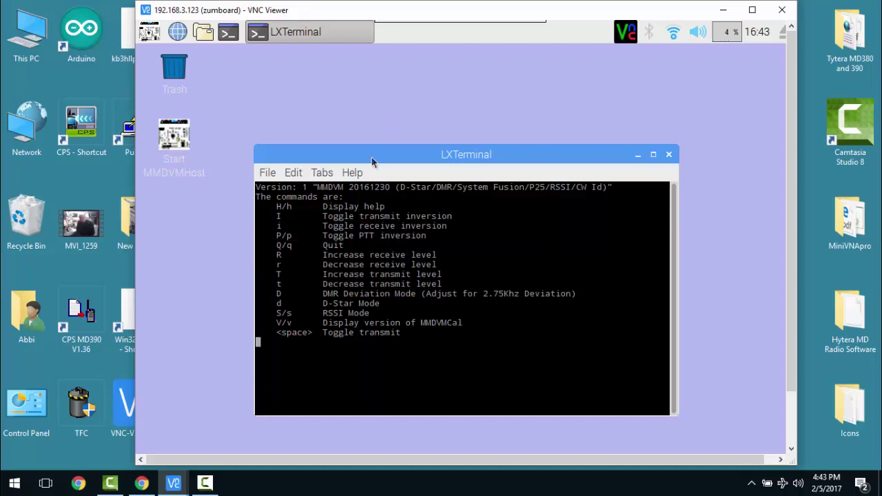
left_click_drag(384, 160, 380, 124)
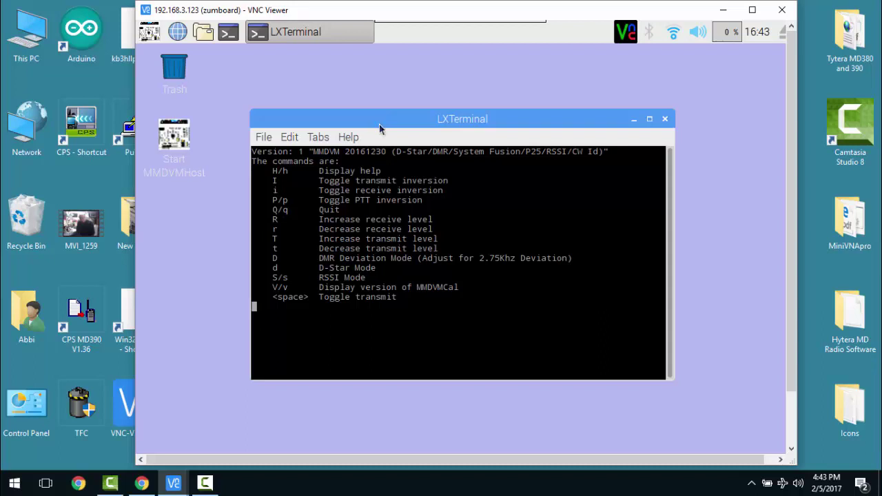
left_click_drag(379, 124, 379, 102)
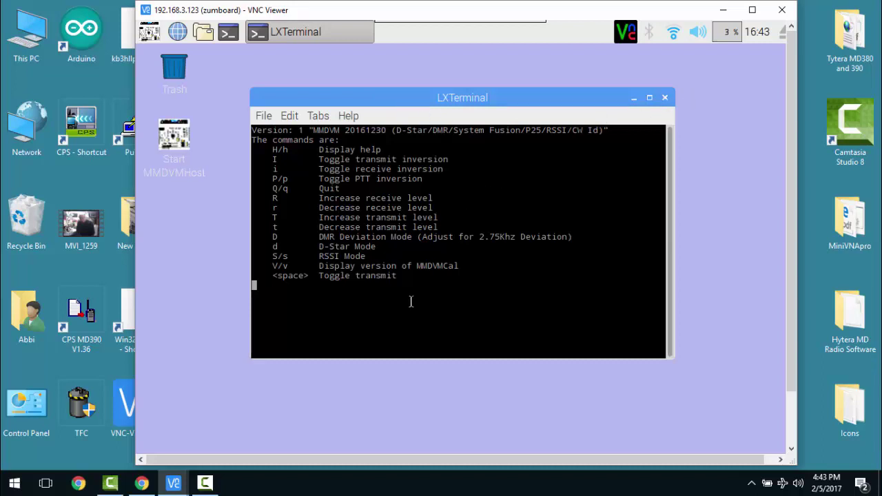
key("q")
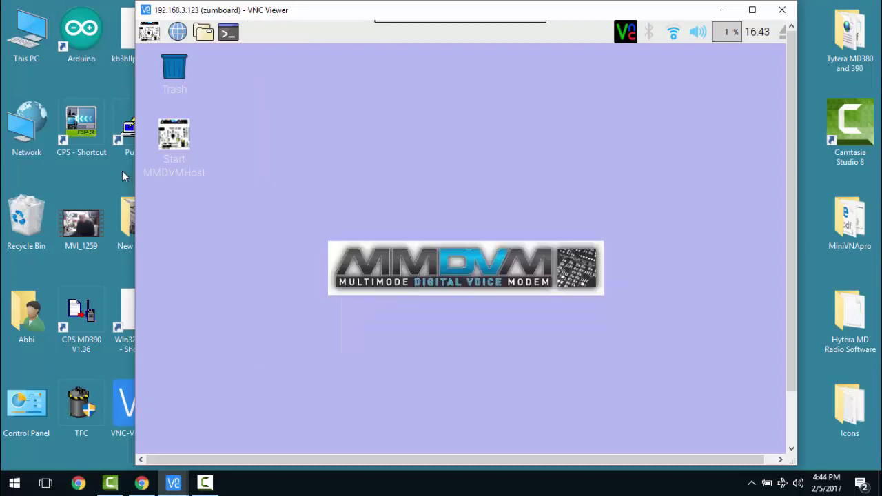
left_click(149, 32)
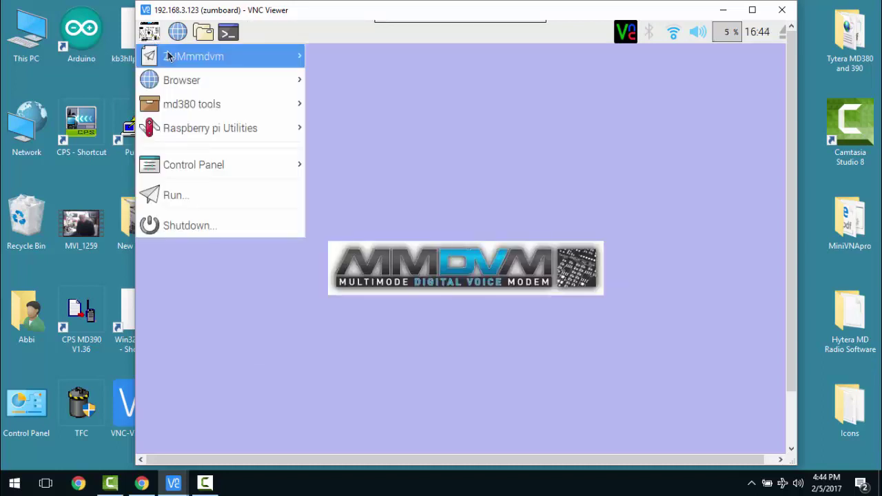
mouse_move(172, 57)
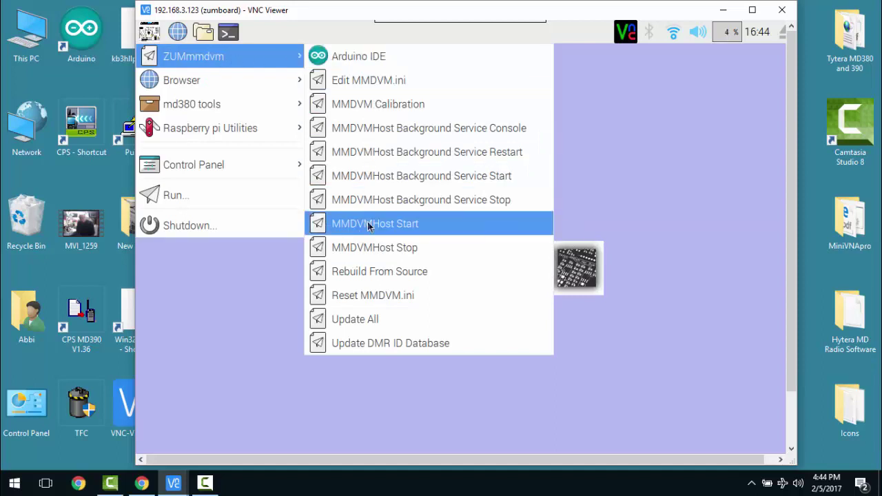
left_click(201, 288)
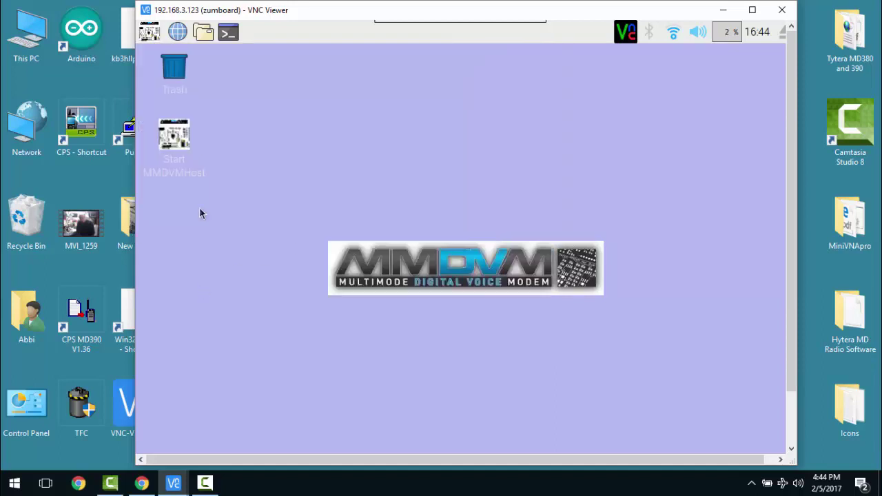
Start MMDVMHost from its desktop shortcut and move its terminal window higher on the remote desktop
left_click(175, 141)
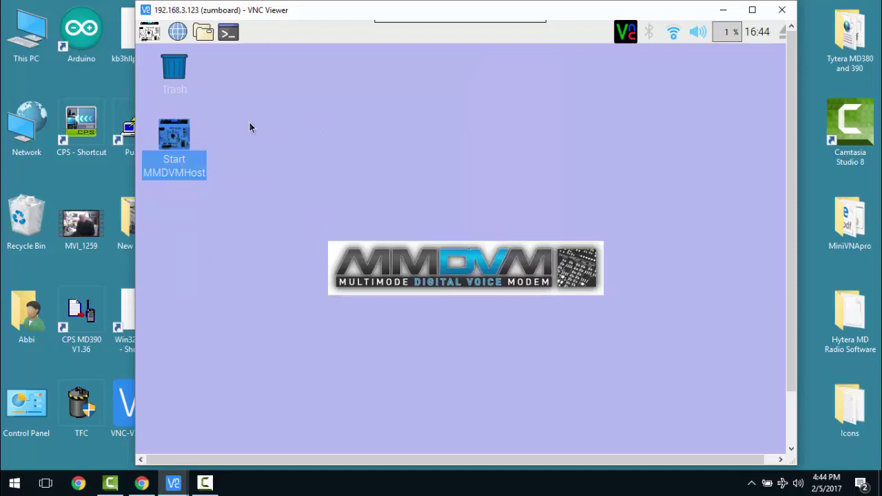
key("Return")
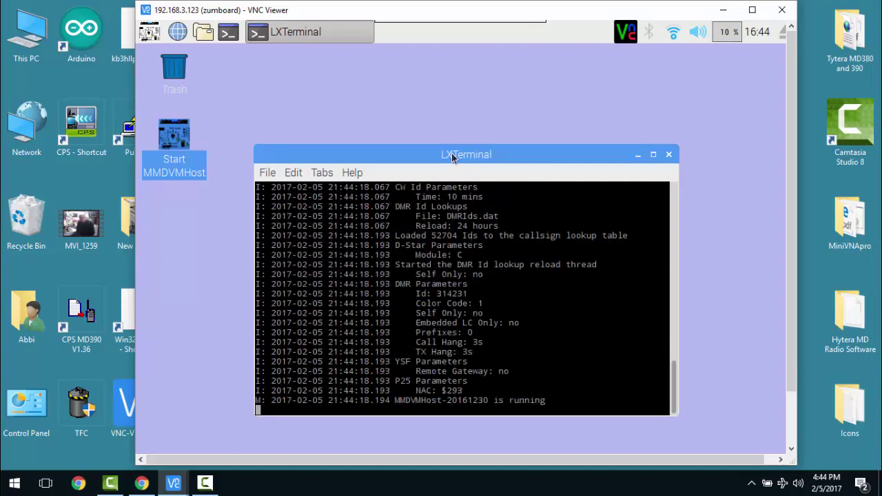
left_click_drag(454, 157, 446, 115)
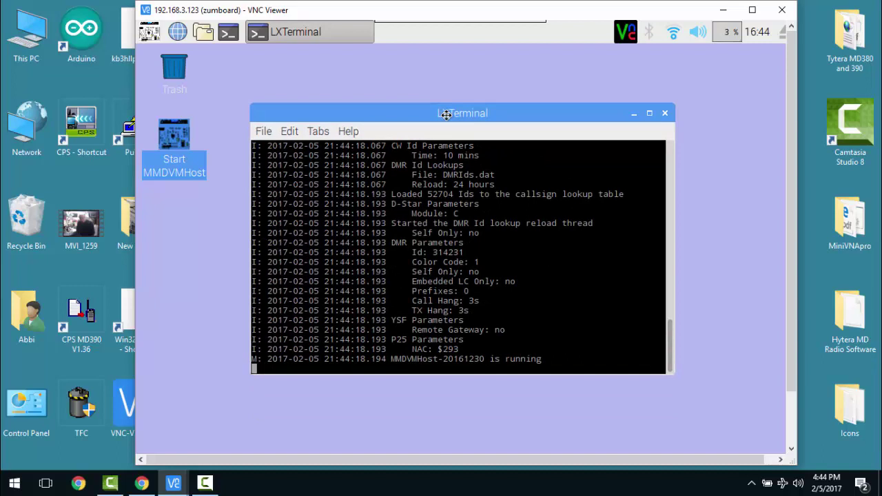